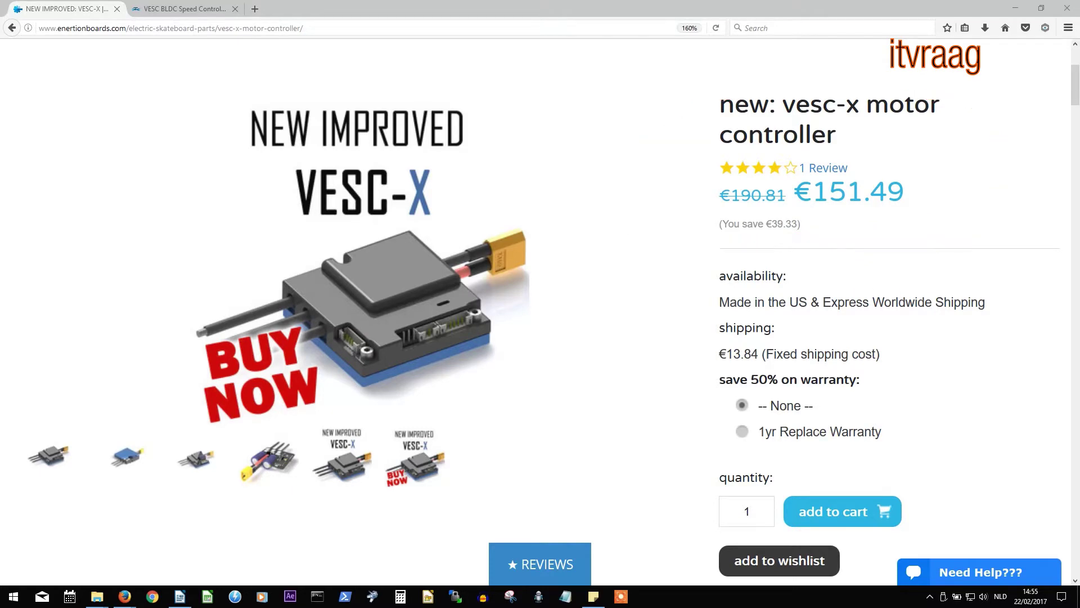
# Underline the VESC-X specs: 8V-50V voltage, 3S to 12S batteries, recommended 10S
pyautogui.scroll(-10, 900, 354)
pyautogui.scroll(-2, 926, 395)
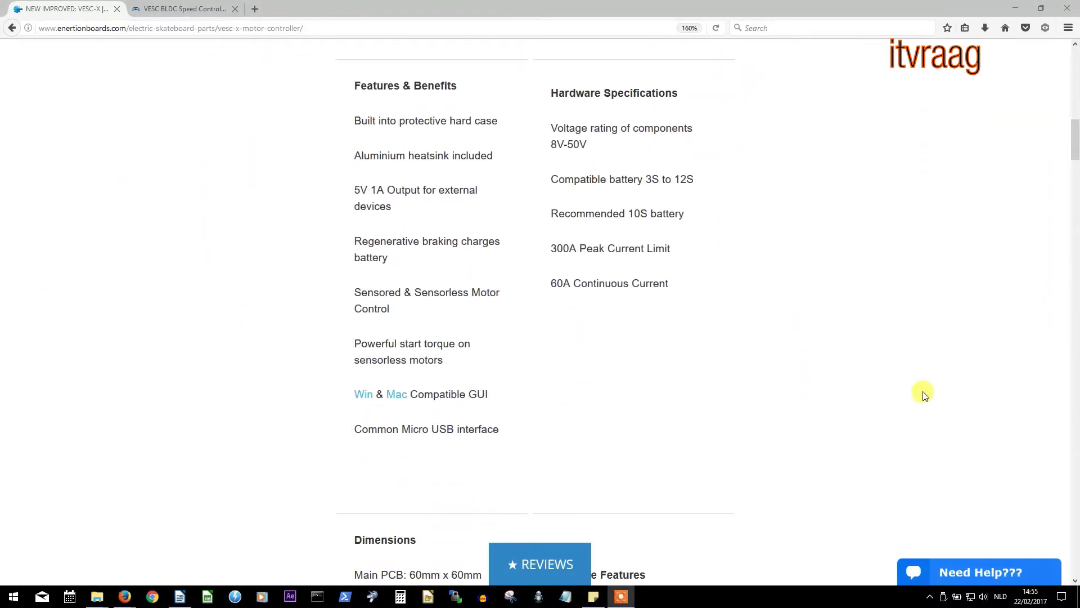
pyautogui.scroll(2, 922, 391)
pyautogui.moveTo(536, 260); pyautogui.dragTo(746, 244)
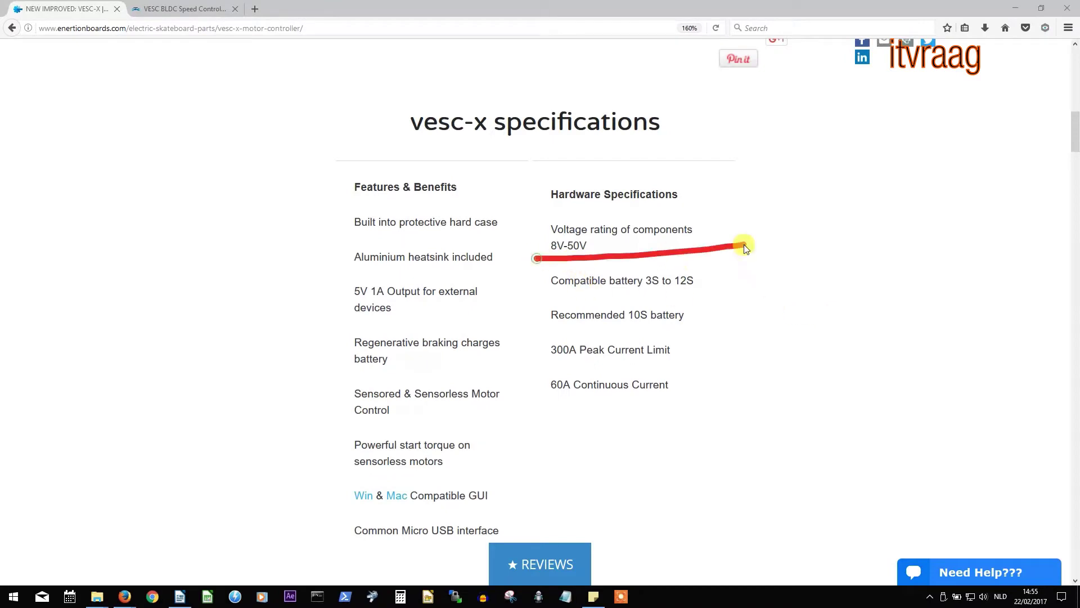
pyautogui.moveTo(540, 299); pyautogui.dragTo(734, 291)
pyautogui.moveTo(534, 332); pyautogui.dragTo(746, 324)
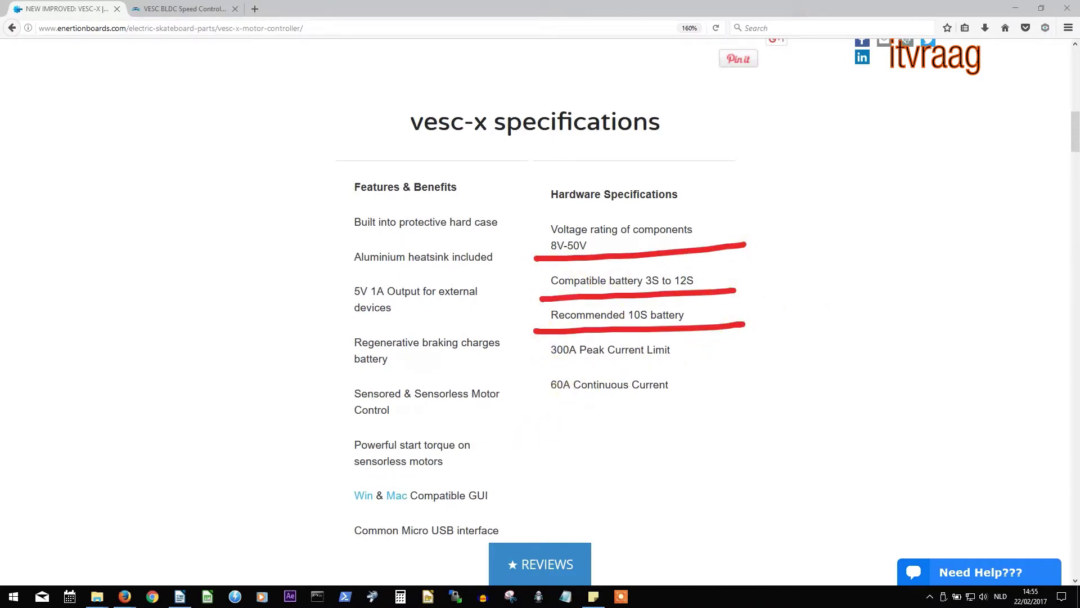
# On the VESC BLDC Speed Controller tab, view the photo, underline $99.99, scroll to Current VESC Specs
pyautogui.hotkey('ctrl', 'Tab')
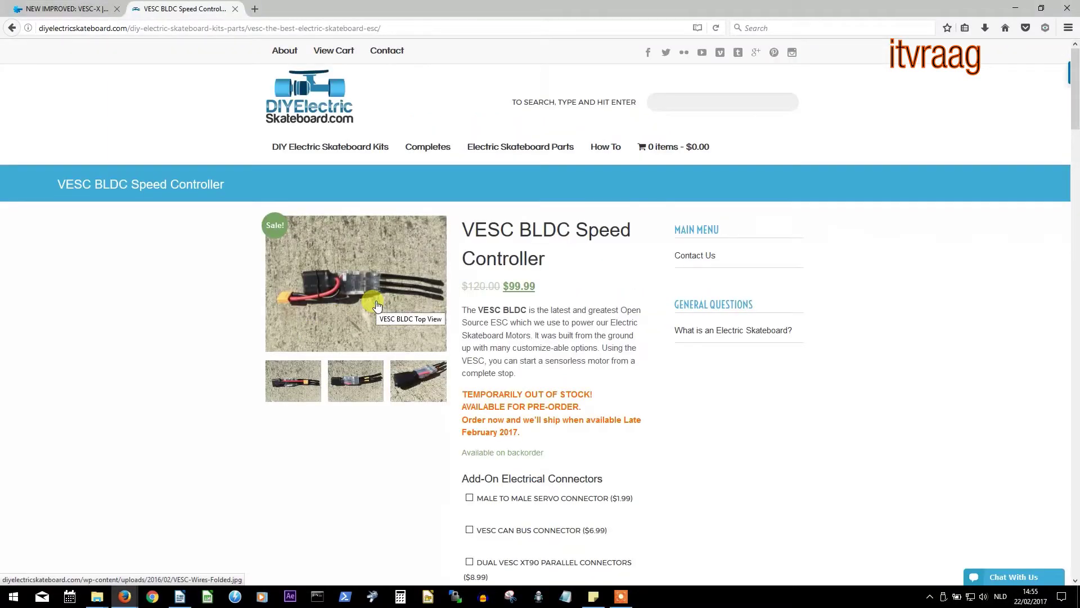
pyautogui.click(377, 306)
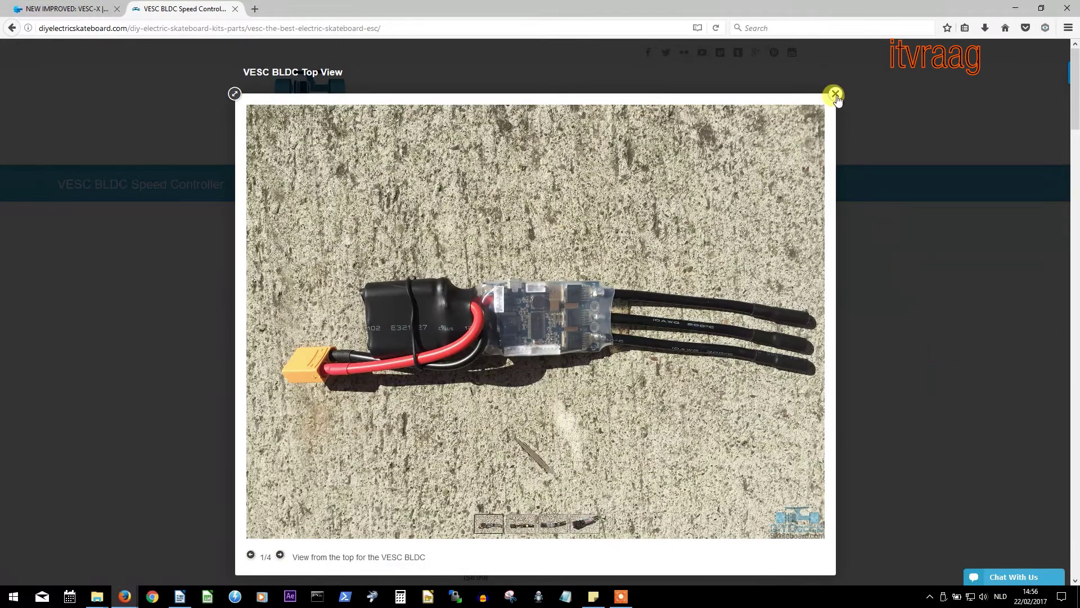
pyautogui.click(835, 95)
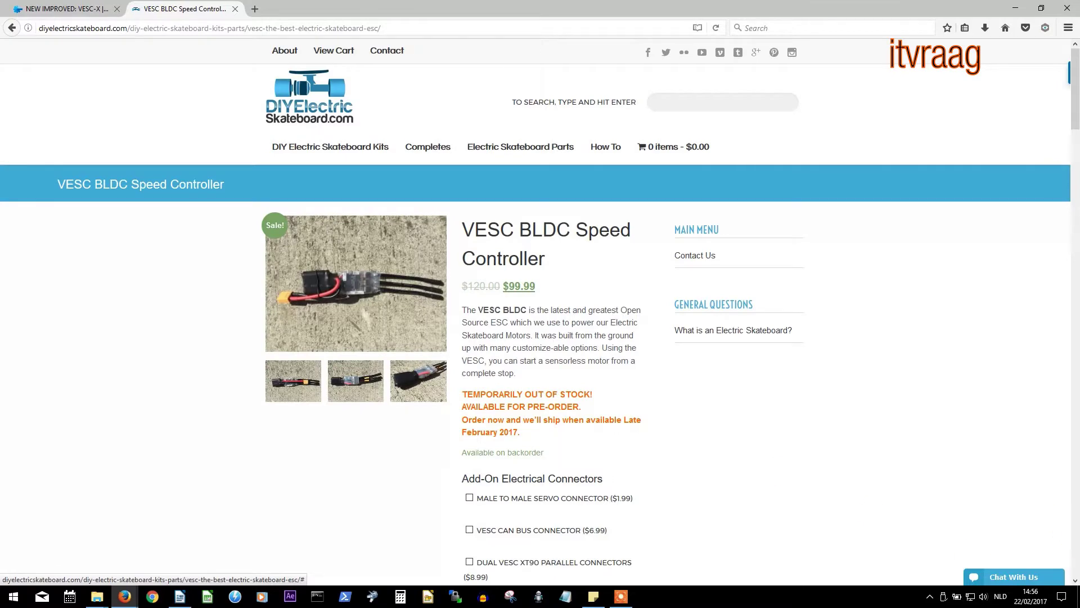
pyautogui.moveTo(459, 305); pyautogui.dragTo(599, 303)
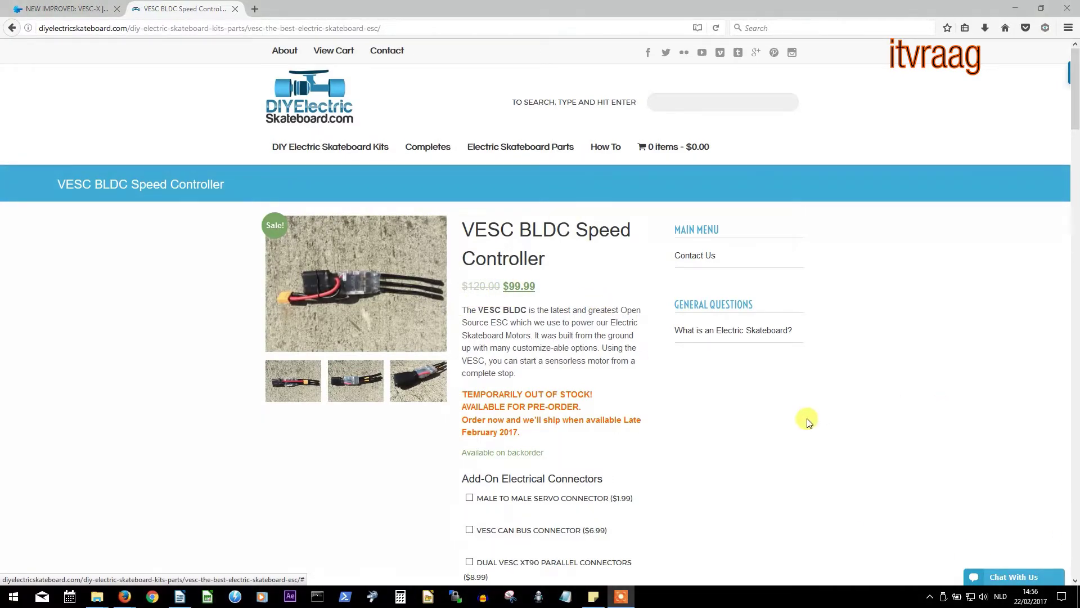
pyautogui.scroll(-4, 806, 419)
pyautogui.scroll(-9, 730, 434)
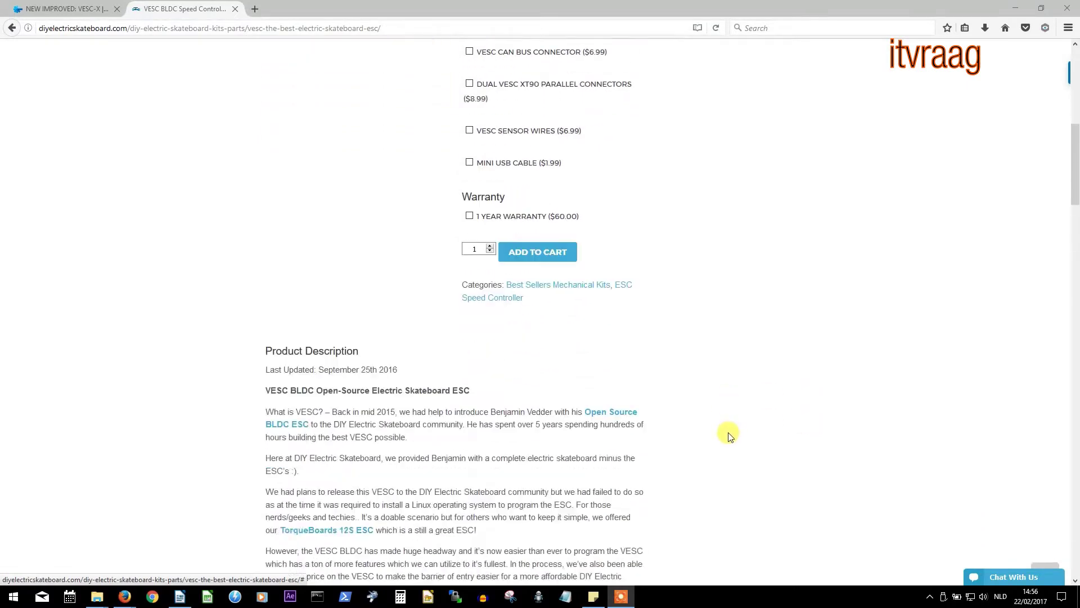
pyautogui.scroll(-12, 713, 438)
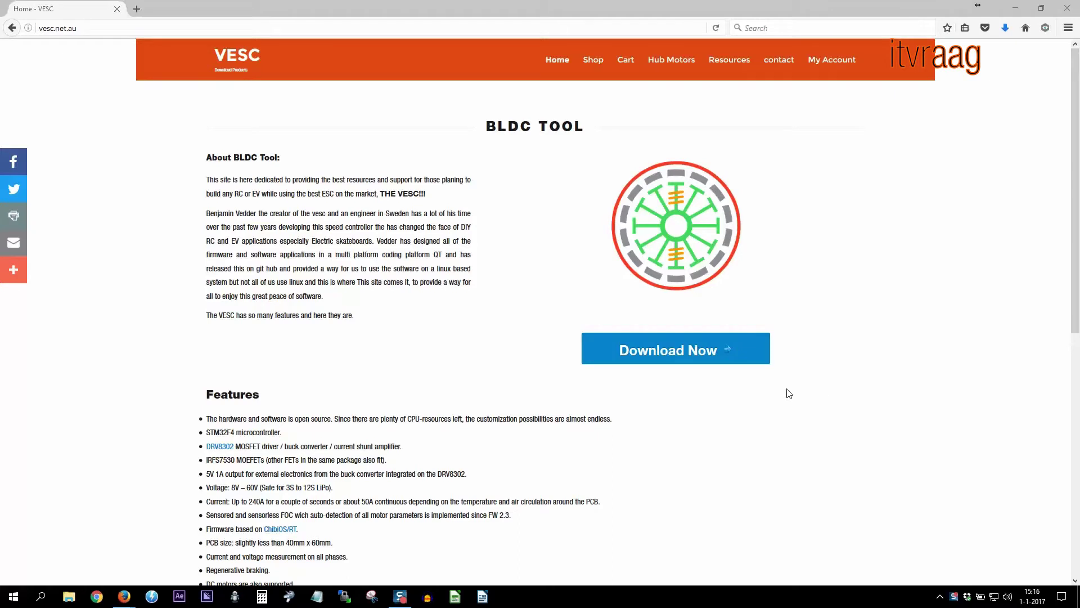
# Start the BLDC Tool download with the Download Now button on vesc.net.au
pyautogui.click(727, 353)
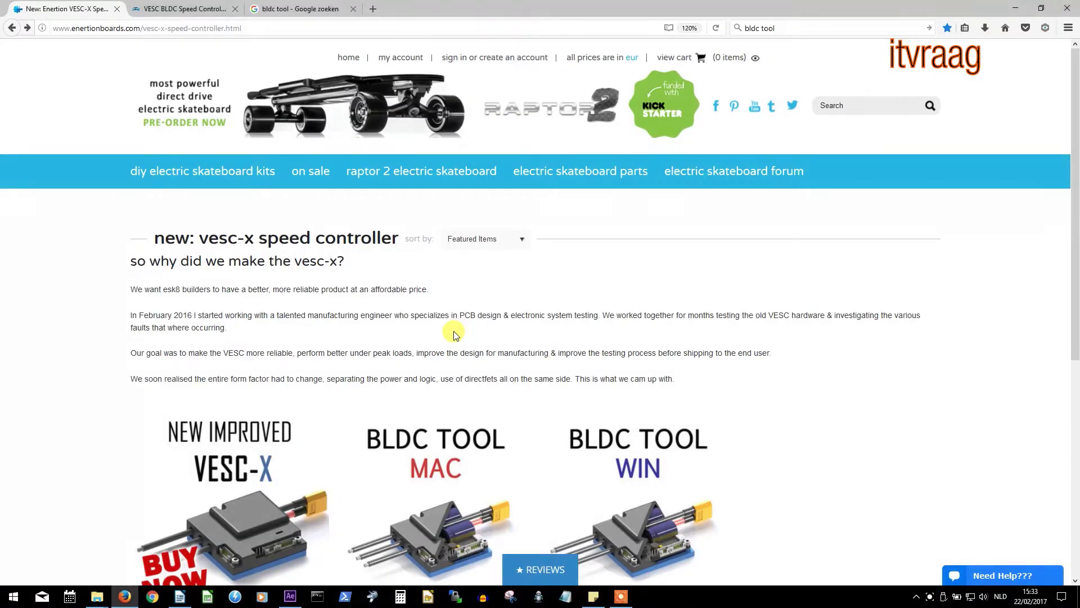
# Open the free BLDC TOOL WIN product, marking its €0.00 price and add-to-cart option
pyautogui.scroll(-4, 455, 333)
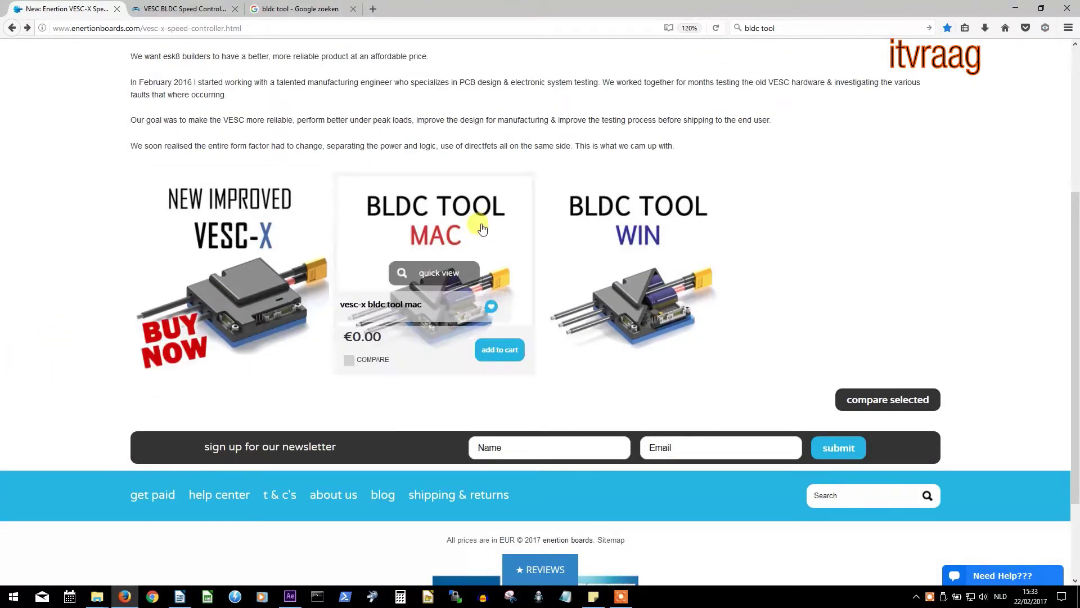
pyautogui.moveTo(652, 234)
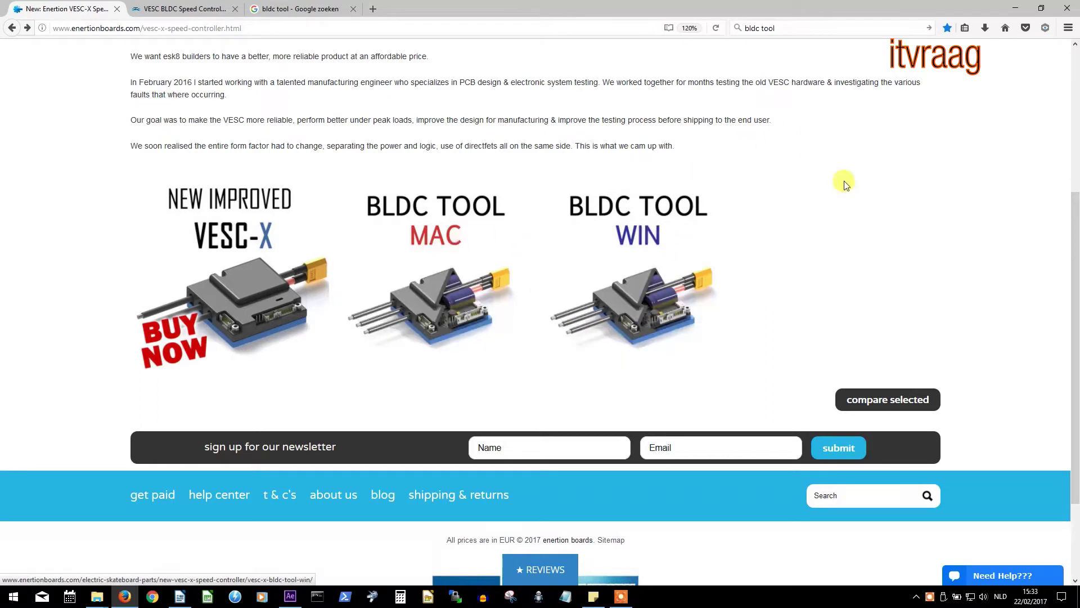
pyautogui.moveTo(537, 172)
pyautogui.mouseDown()
pyautogui.moveTo(706, 309)
pyautogui.moveTo(757, 375)
pyautogui.mouseUp()
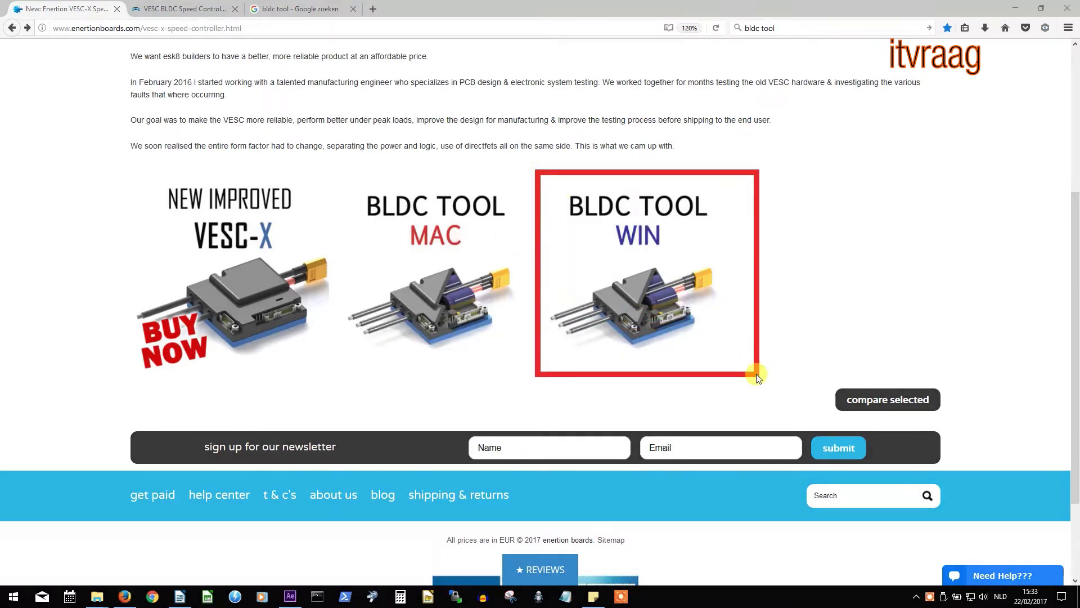
pyautogui.click(656, 231)
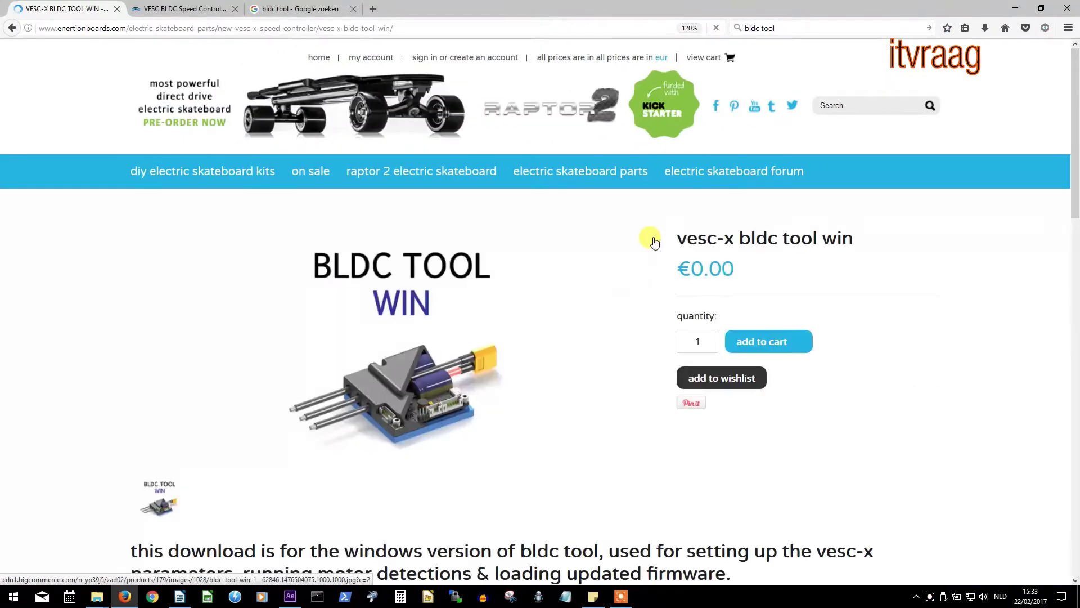
pyautogui.moveTo(647, 219); pyautogui.dragTo(900, 304)
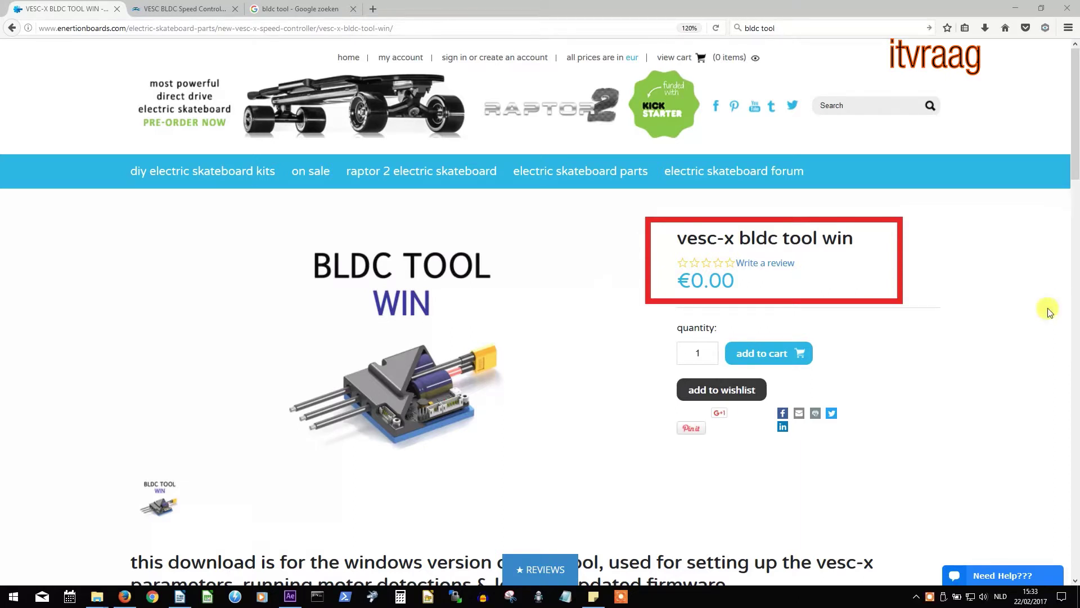
pyautogui.moveTo(944, 349); pyautogui.dragTo(839, 349)
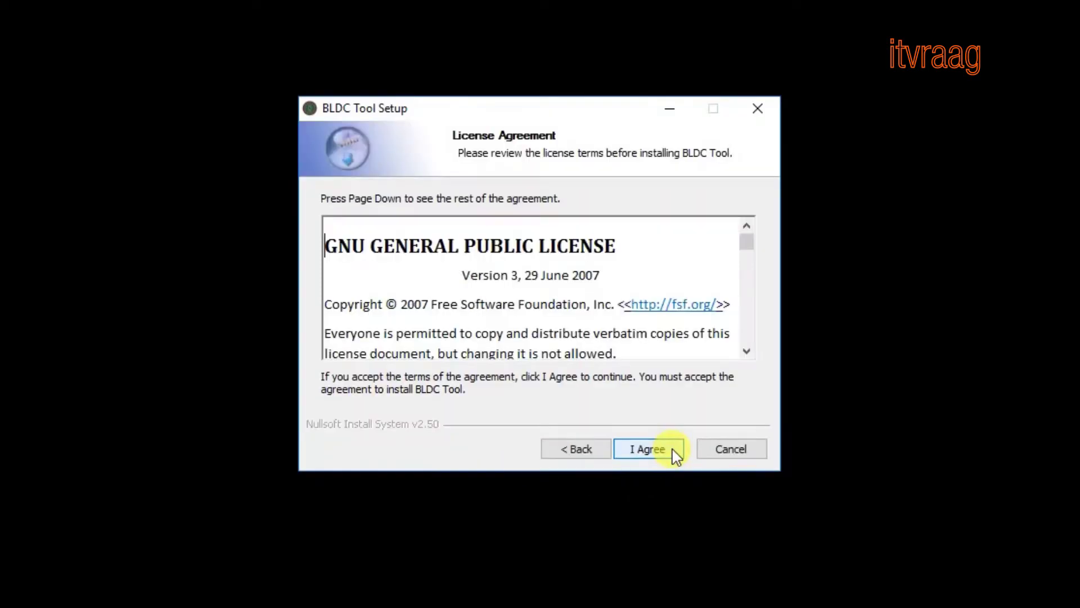
# Advance the BLDC Tool installer and accept the GNU GPL v3 license agreement
pyautogui.click(675, 454)
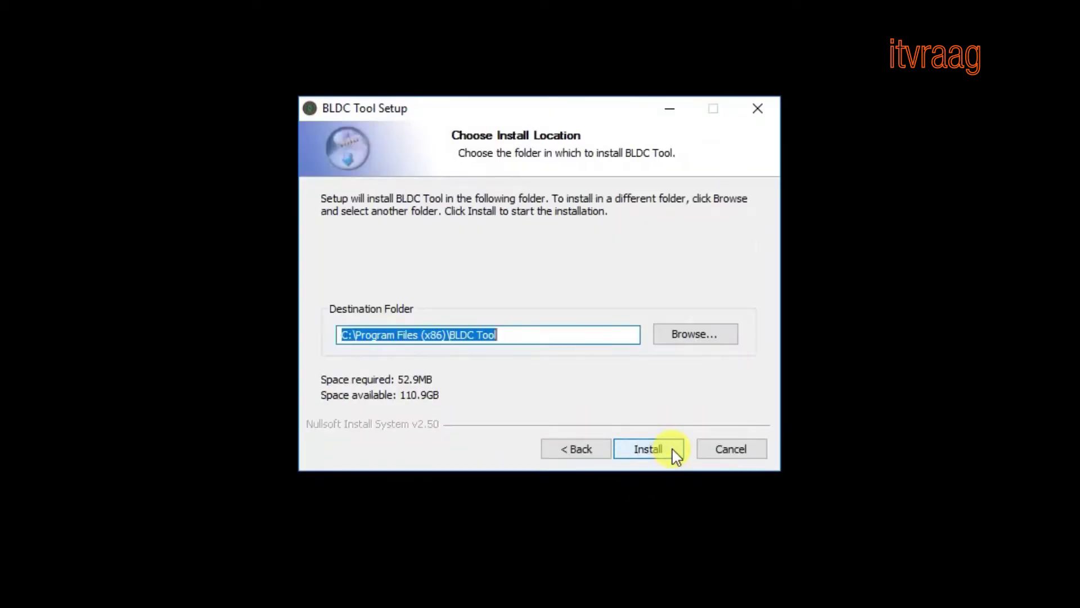
pyautogui.click(675, 453)
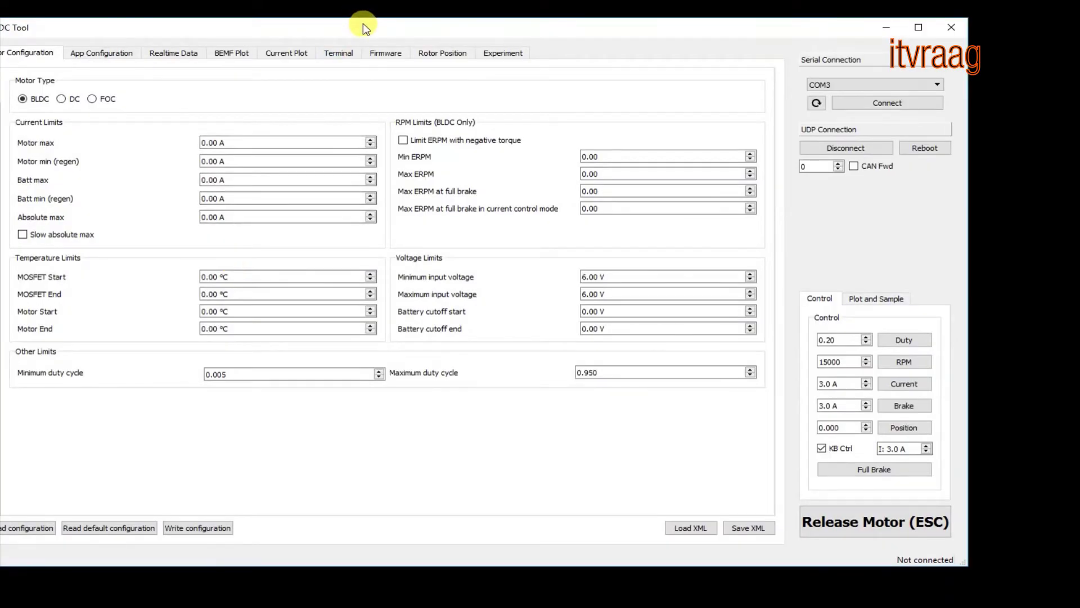
# Connect to the VESC over COM3 and confirm the Connected status
pyautogui.moveTo(363, 23); pyautogui.dragTo(445, 29)
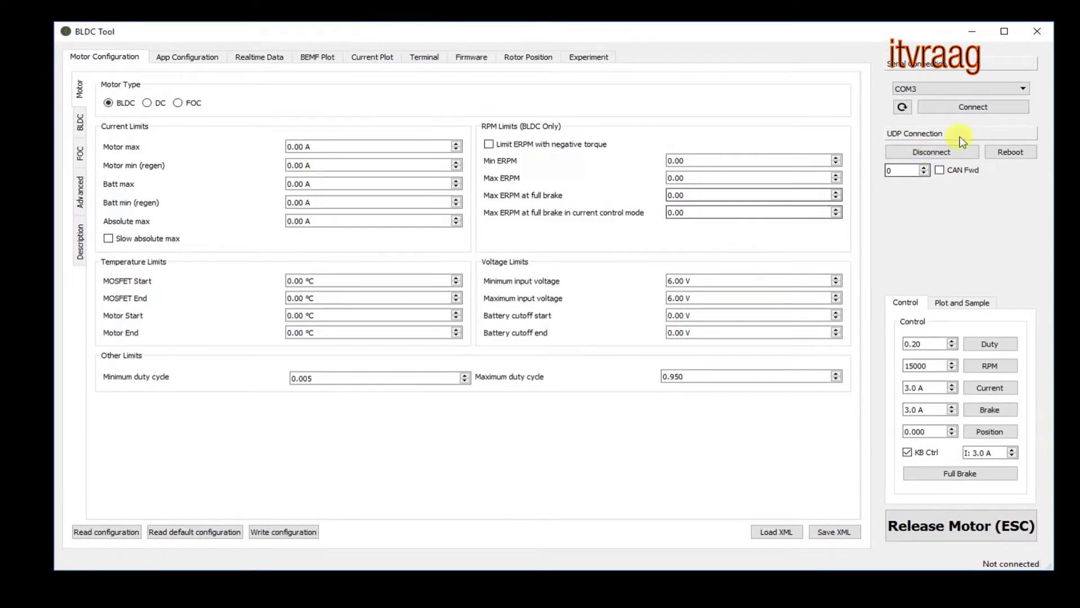
pyautogui.click(987, 107)
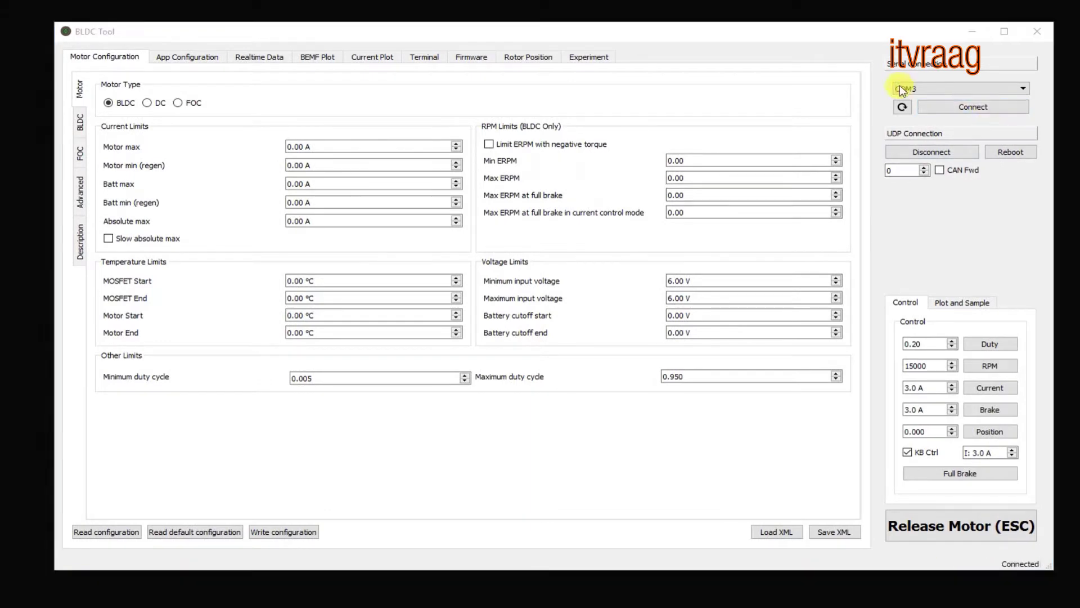
pyautogui.moveTo(876, 75)
pyautogui.mouseDown()
pyautogui.moveTo(900, 93)
pyautogui.moveTo(1045, 122)
pyautogui.mouseUp()
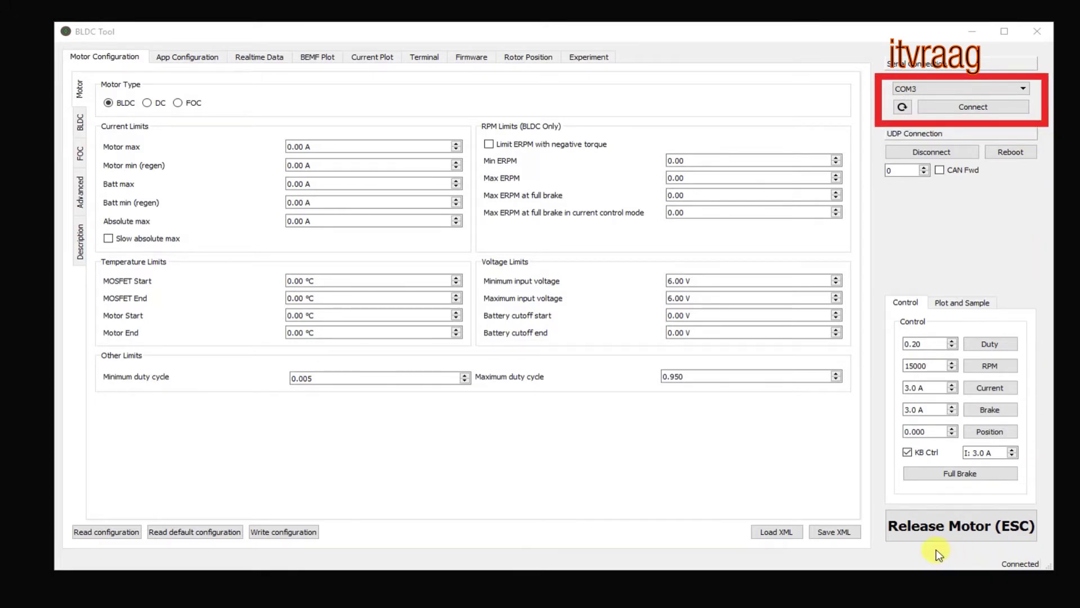
pyautogui.moveTo(936, 551); pyautogui.dragTo(1064, 584)
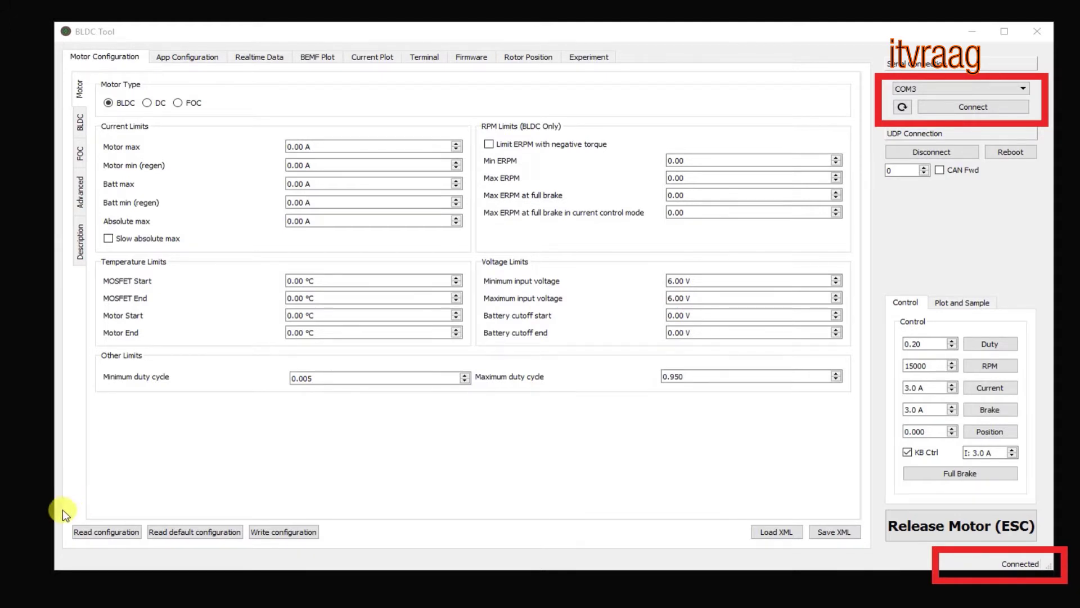
# Read the motor configuration from the VESC, showing its Current Limits values
pyautogui.moveTo(54, 512)
pyautogui.mouseDown()
pyautogui.moveTo(77, 535)
pyautogui.moveTo(150, 558)
pyautogui.mouseUp()
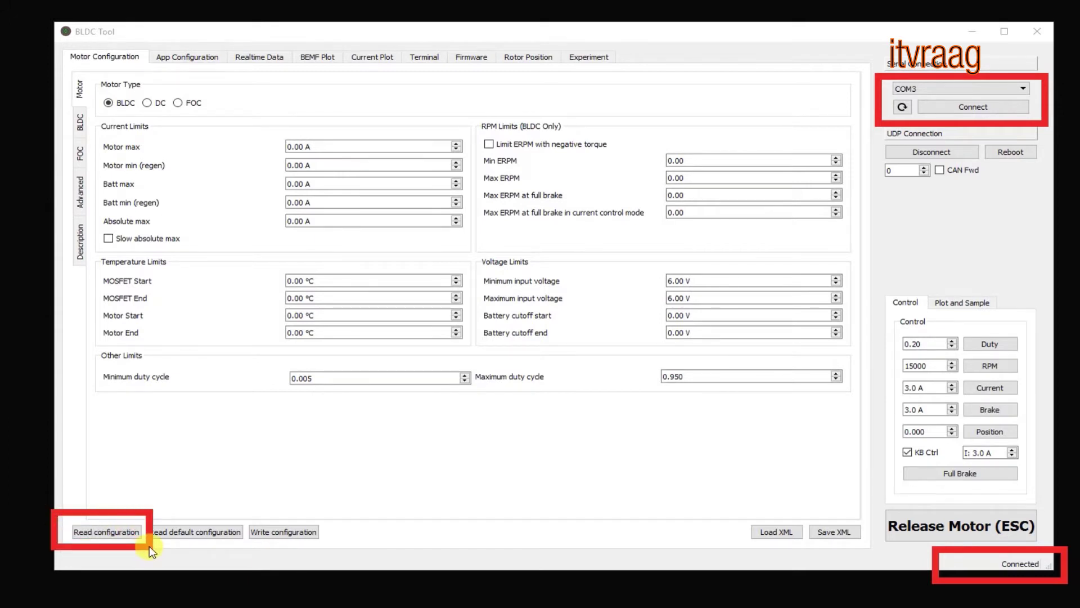
pyautogui.click(108, 533)
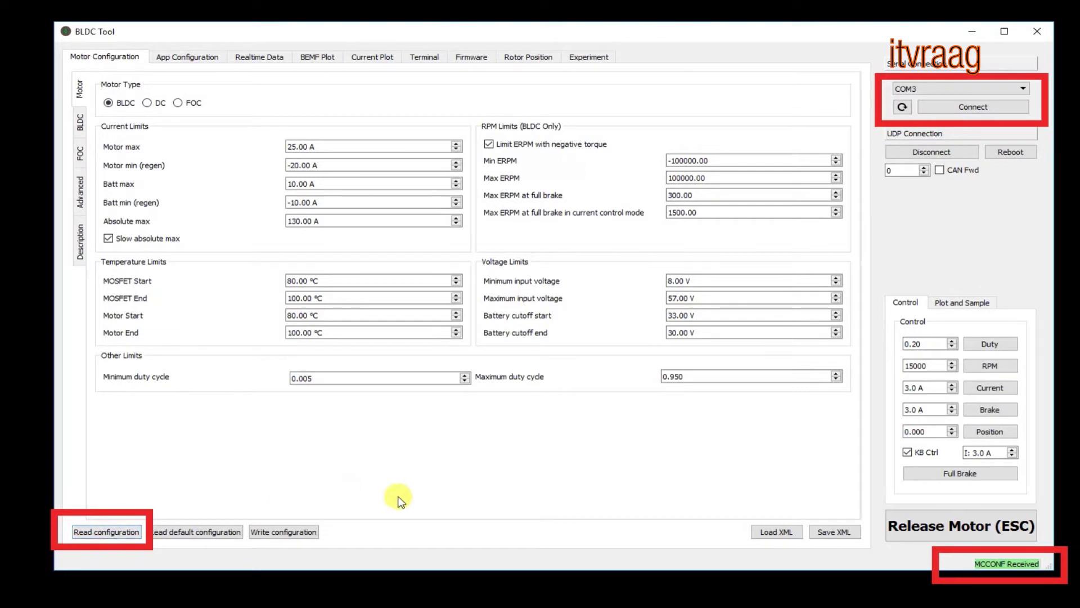
pyautogui.moveTo(86, 114)
pyautogui.mouseDown()
pyautogui.moveTo(251, 197)
pyautogui.moveTo(434, 256)
pyautogui.moveTo(470, 255)
pyautogui.moveTo(795, 350)
pyautogui.moveTo(852, 354)
pyautogui.mouseUp()
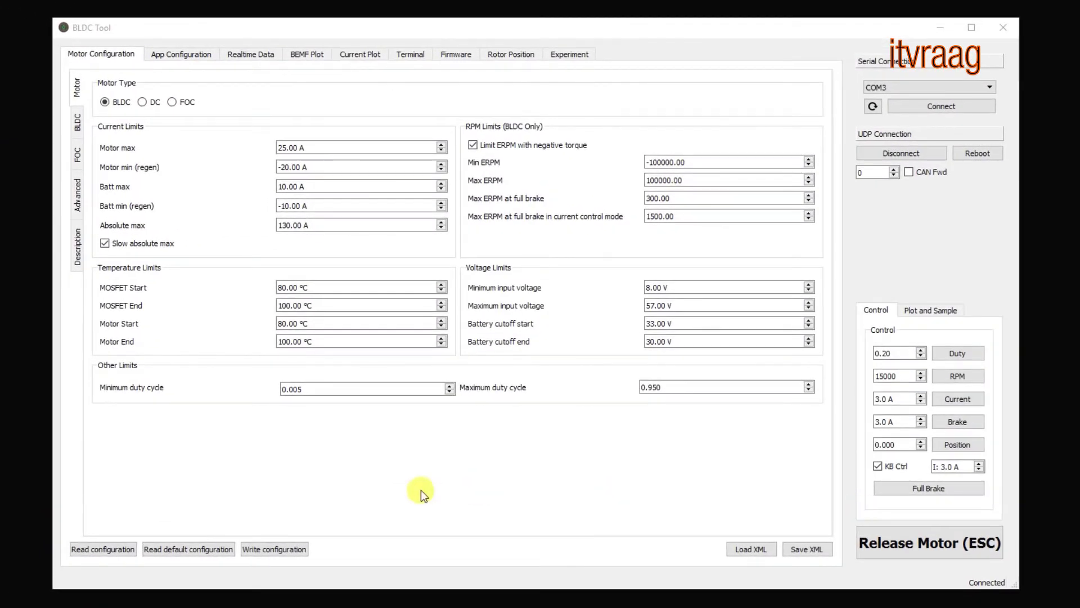
pyautogui.moveTo(203, 471); pyautogui.dragTo(200, 533)
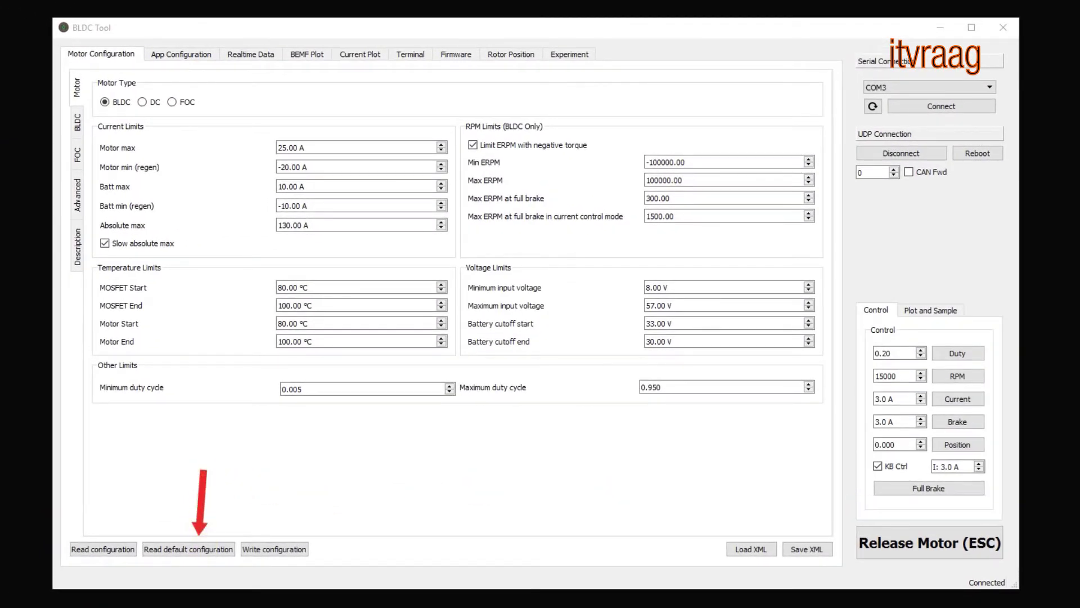
pyautogui.click(183, 549)
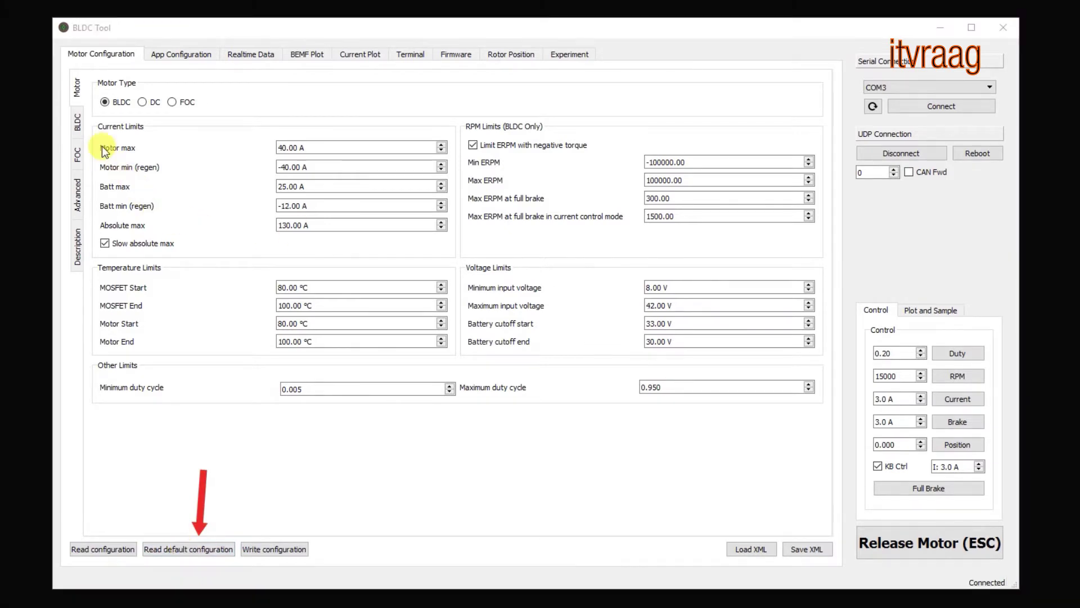
pyautogui.moveTo(88, 112)
pyautogui.mouseDown()
pyautogui.moveTo(781, 356)
pyautogui.moveTo(829, 403)
pyautogui.mouseUp()
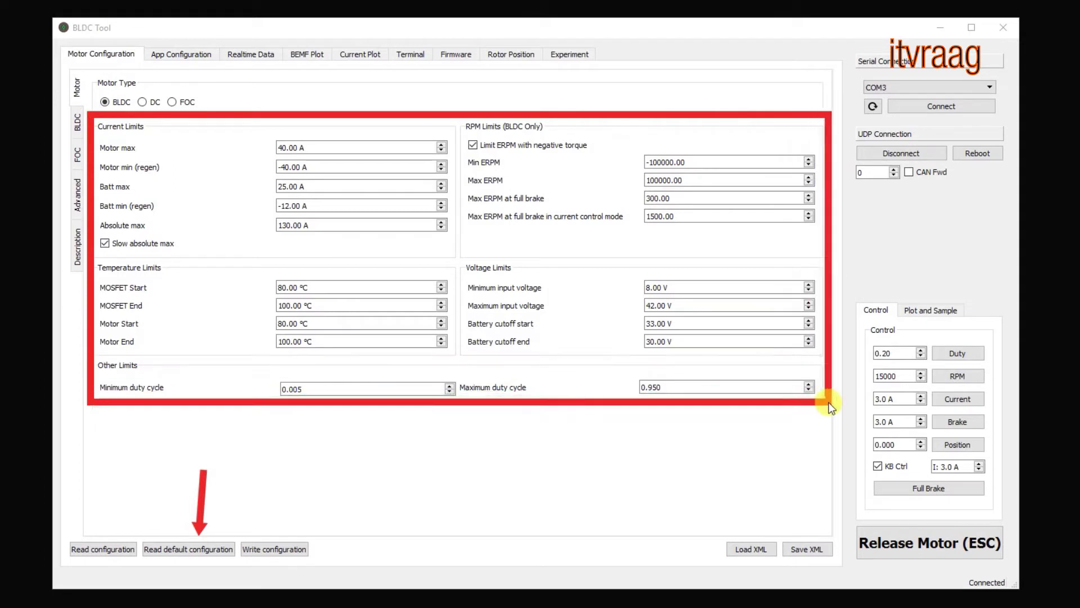
pyautogui.click(103, 549)
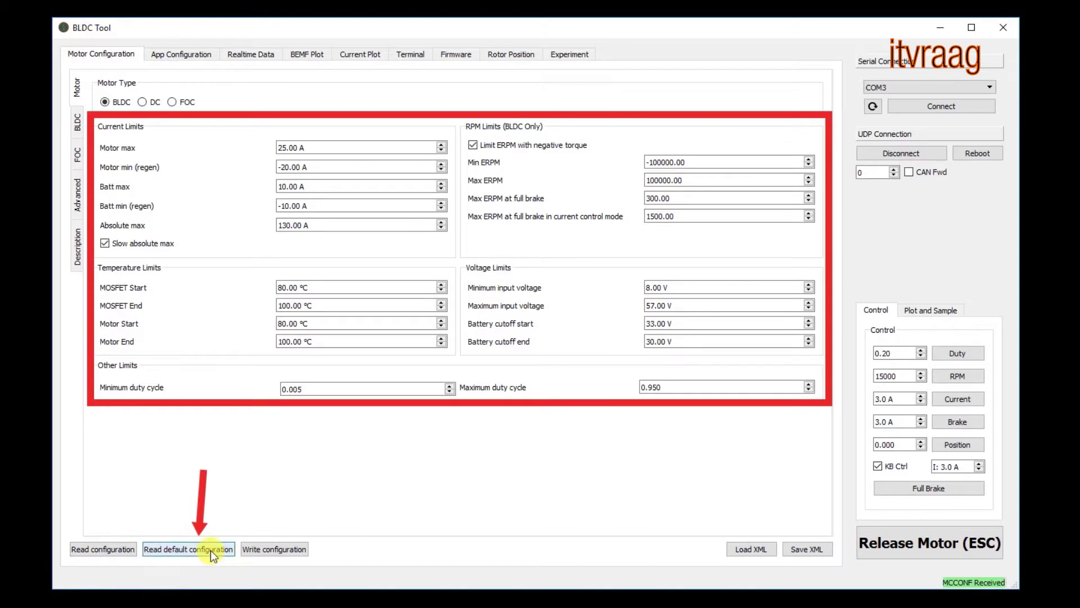
pyautogui.click(110, 549)
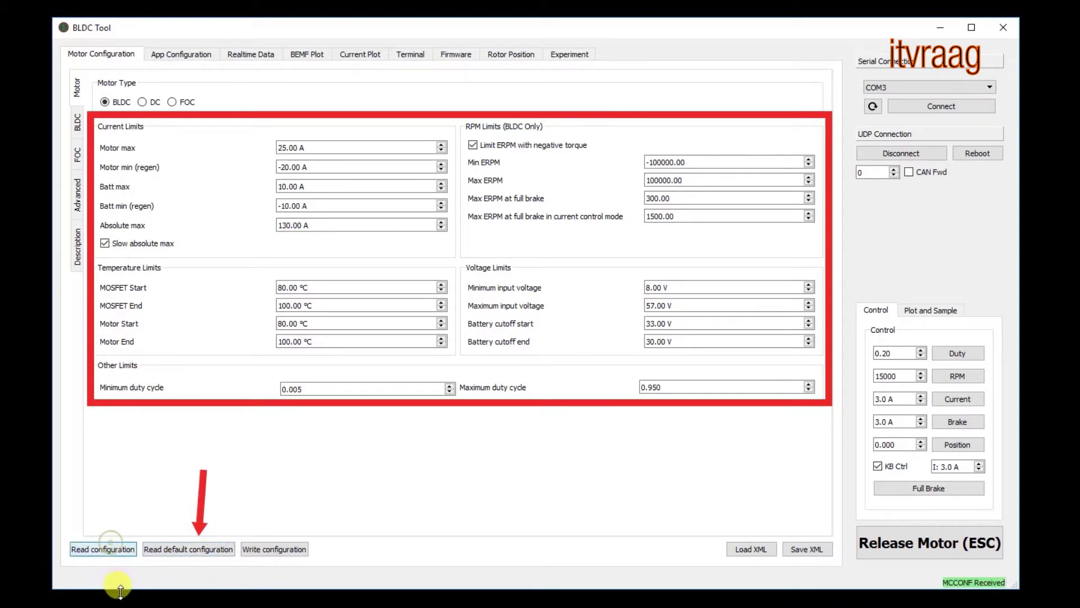
pyautogui.click(191, 551)
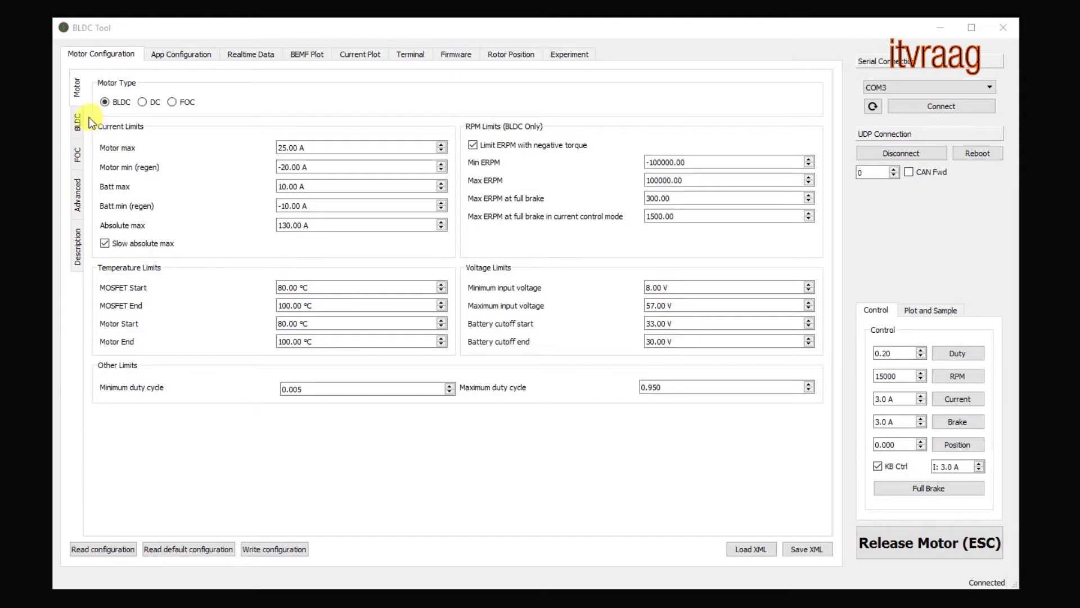
pyautogui.moveTo(89, 117)
pyautogui.mouseDown()
pyautogui.moveTo(187, 167)
pyautogui.moveTo(459, 258)
pyautogui.mouseUp()
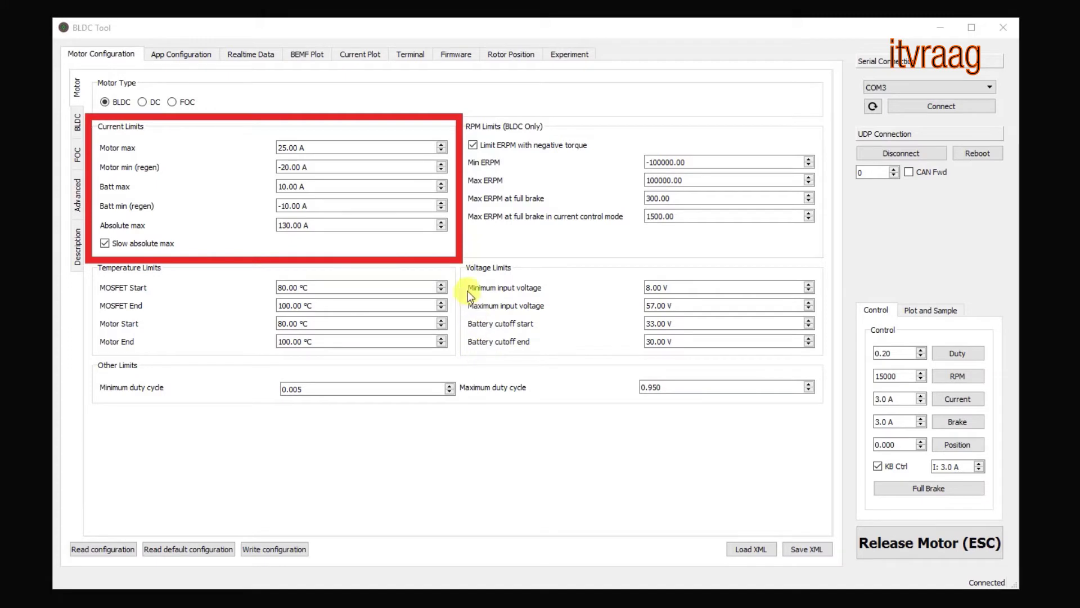
pyautogui.moveTo(465, 257); pyautogui.dragTo(623, 335)
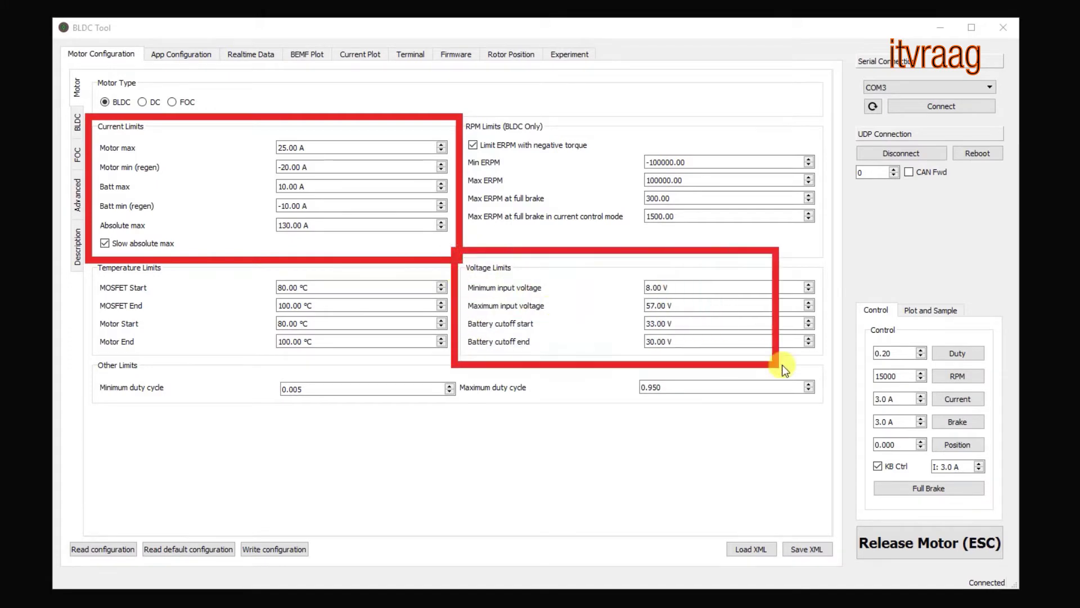
pyautogui.moveTo(782, 365); pyautogui.dragTo(825, 364)
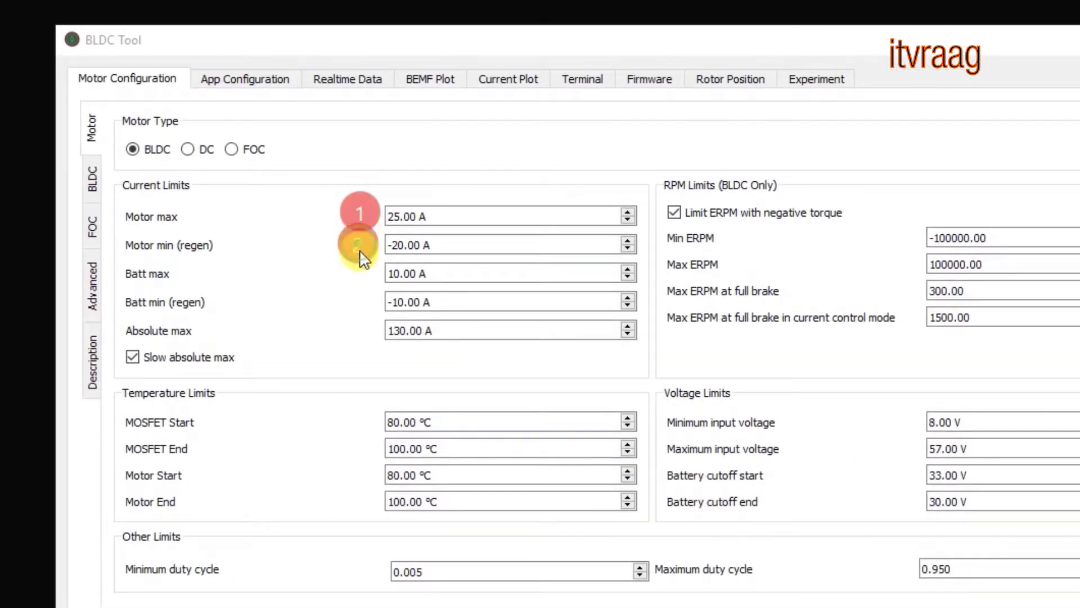
pyautogui.click(358, 243)
pyautogui.click(358, 273)
pyautogui.click(363, 302)
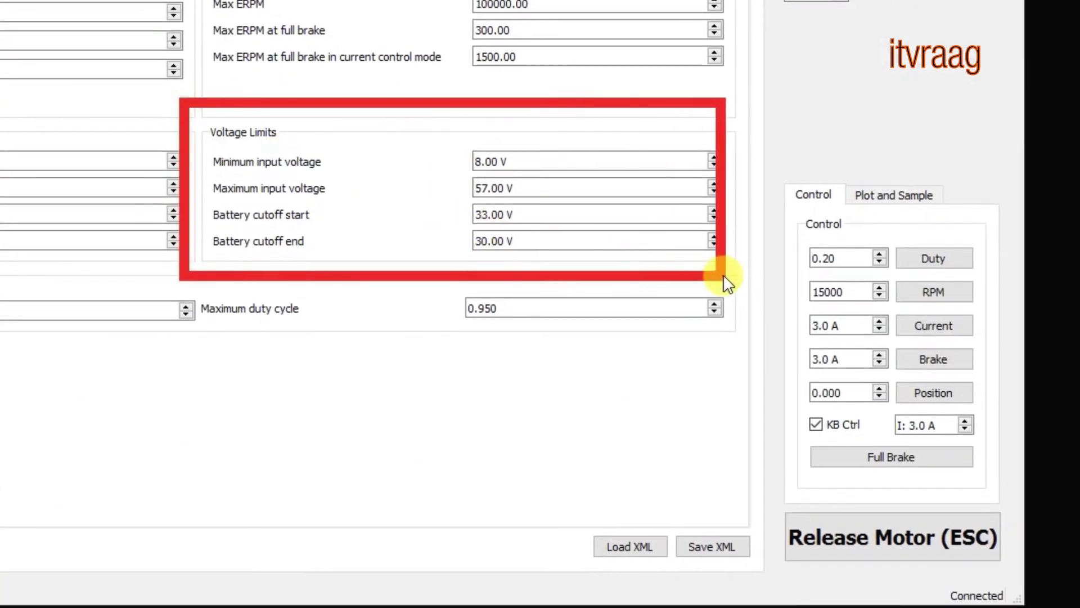
pyautogui.moveTo(724, 275); pyautogui.dragTo(747, 274)
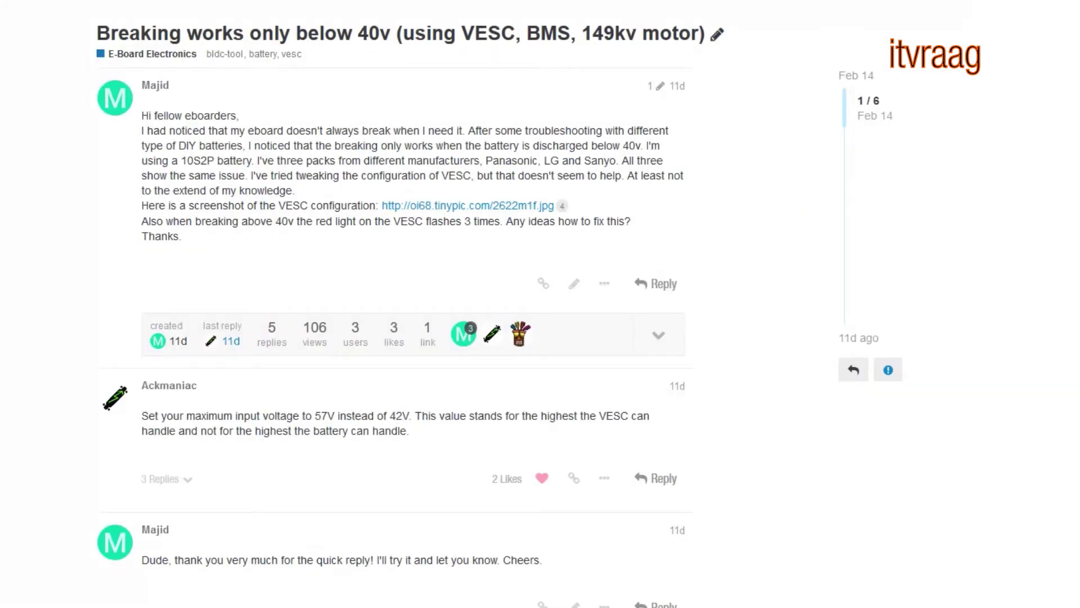
pyautogui.moveTo(41, 366)
pyautogui.mouseDown()
pyautogui.moveTo(817, 500)
pyautogui.moveTo(758, 501)
pyautogui.mouseUp()
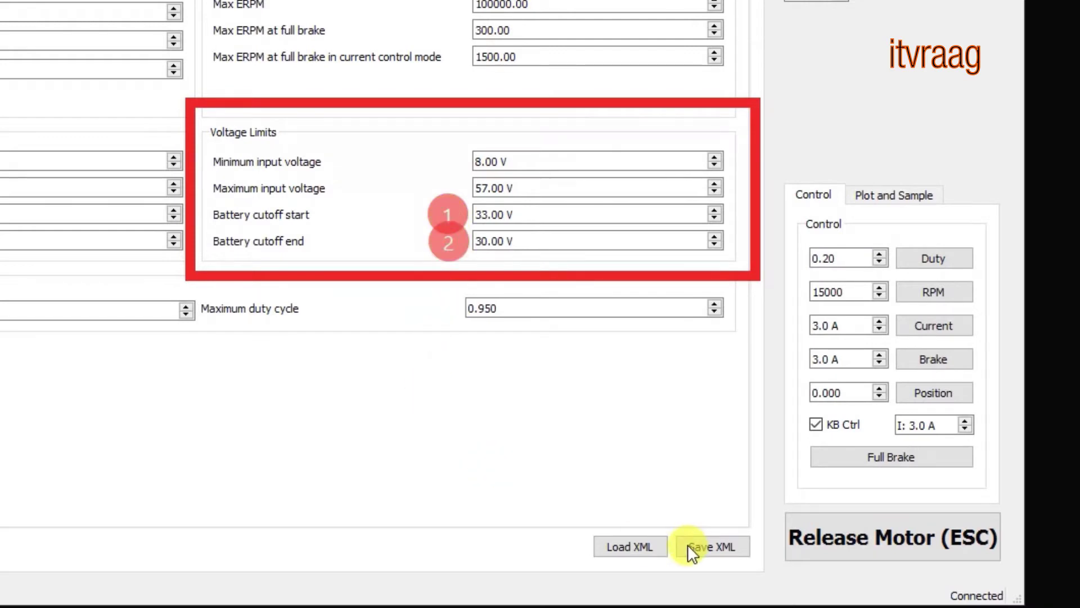
# Enter 35 for Battery cutoff start and 33 for Battery cutoff end
pyautogui.doubleClick(481, 214)
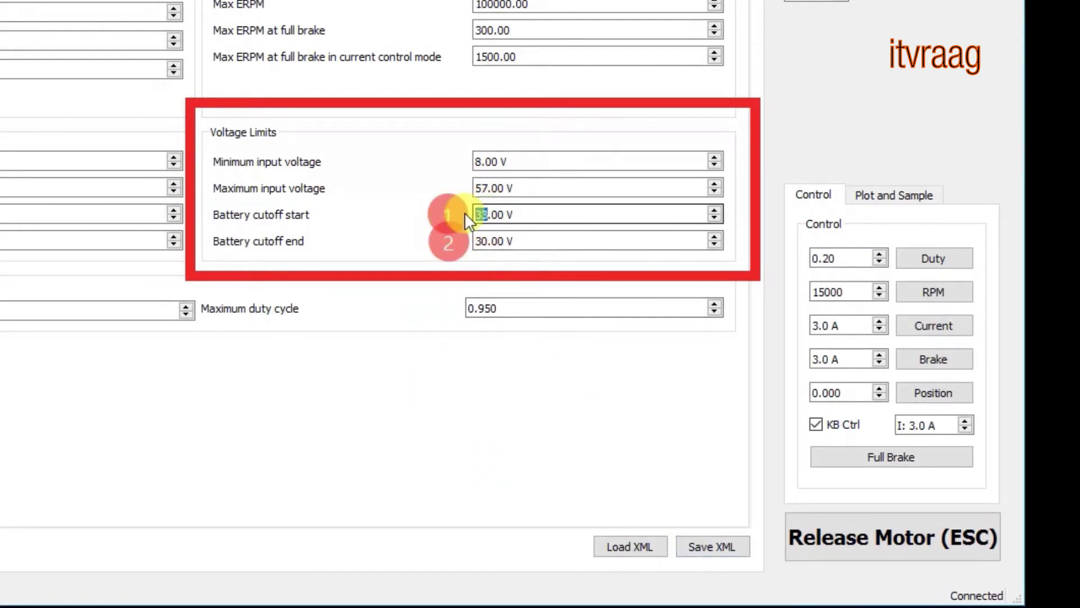
pyautogui.write('35')
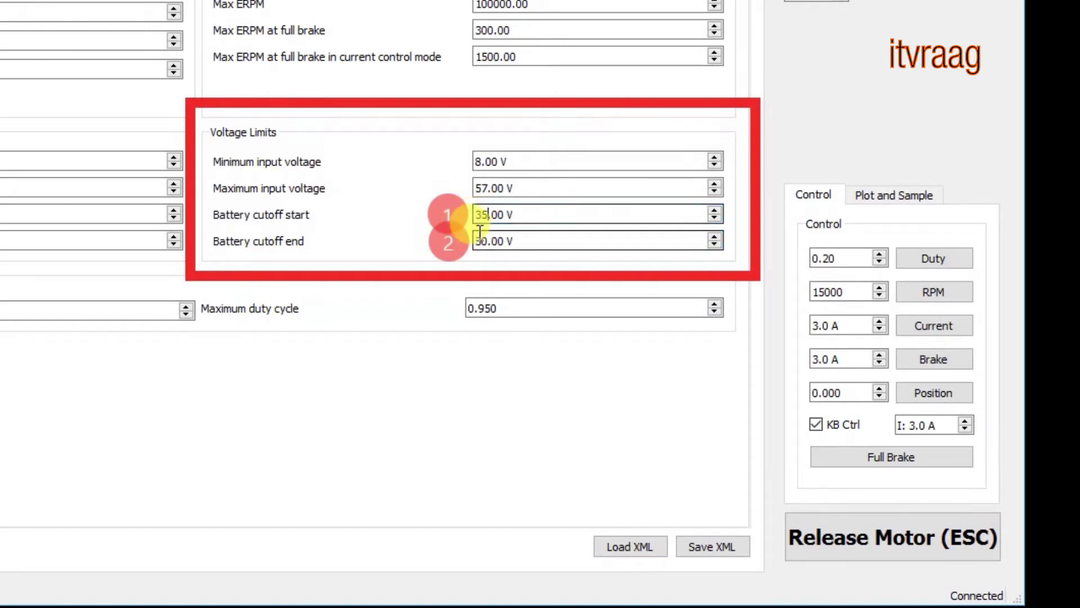
pyautogui.doubleClick(473, 241)
pyautogui.write('33')
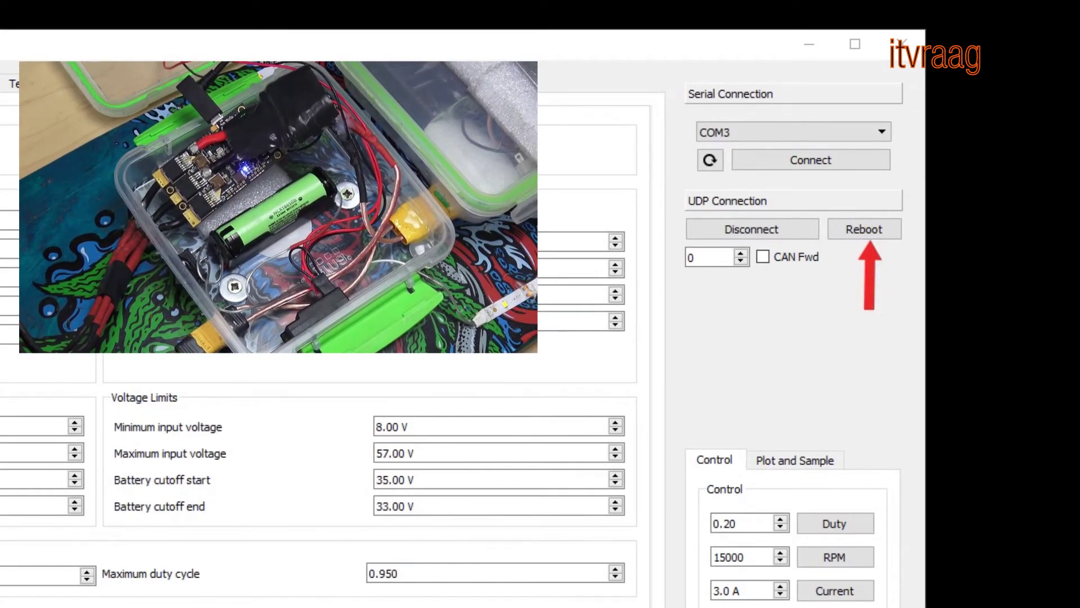
# Reboot the VESC controller from the UDP Connection section
pyautogui.click(864, 231)
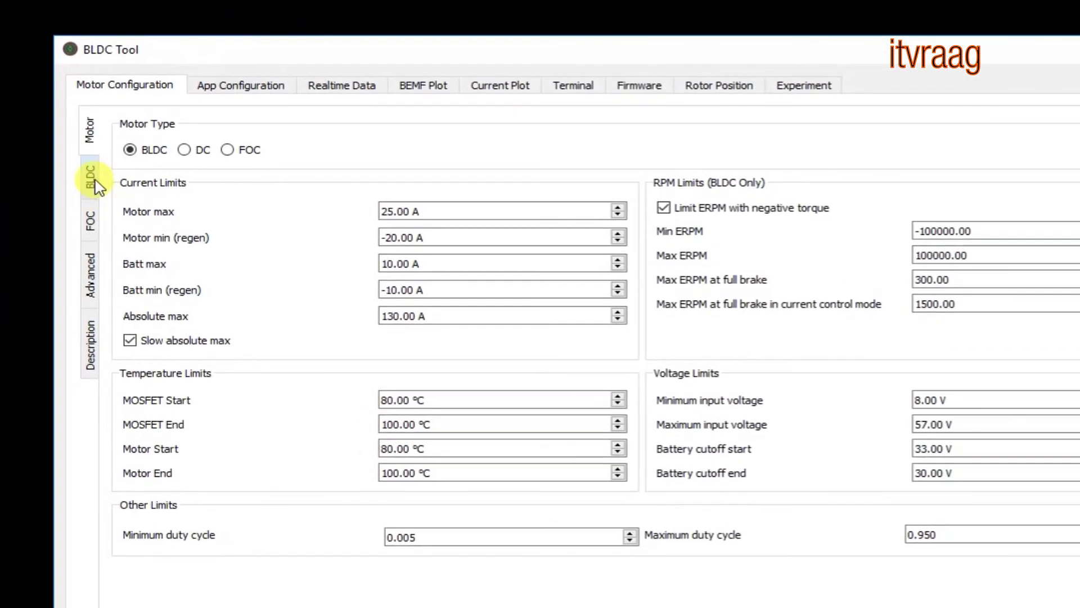
# On the BLDC tab, set BEMF Coupling 900 and Integrator Limit 130, then write the configuration
pyautogui.click(54, 126)
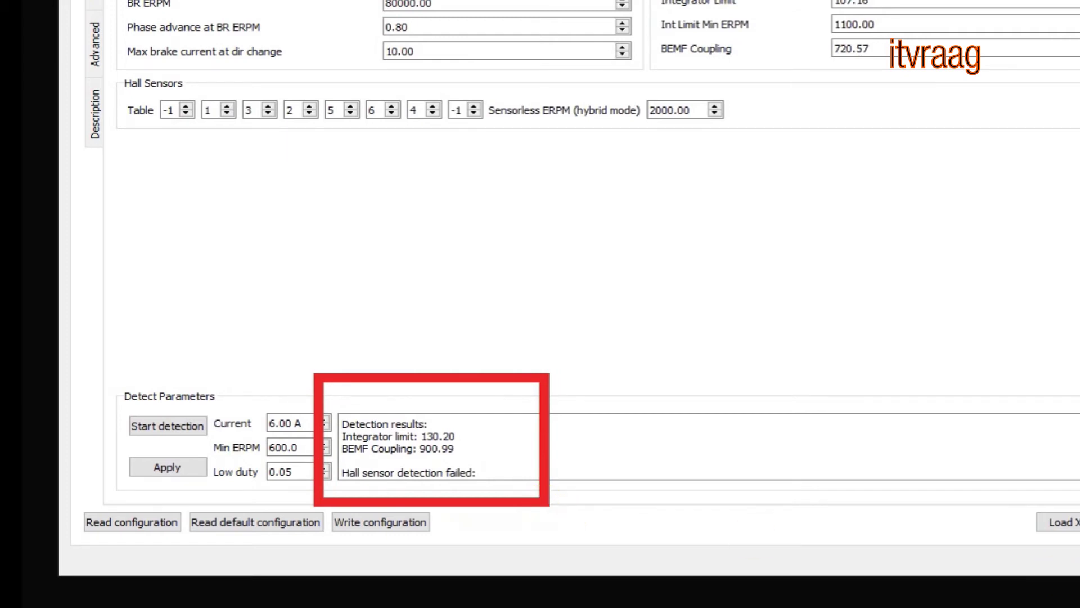
pyautogui.doubleClick(847, 49)
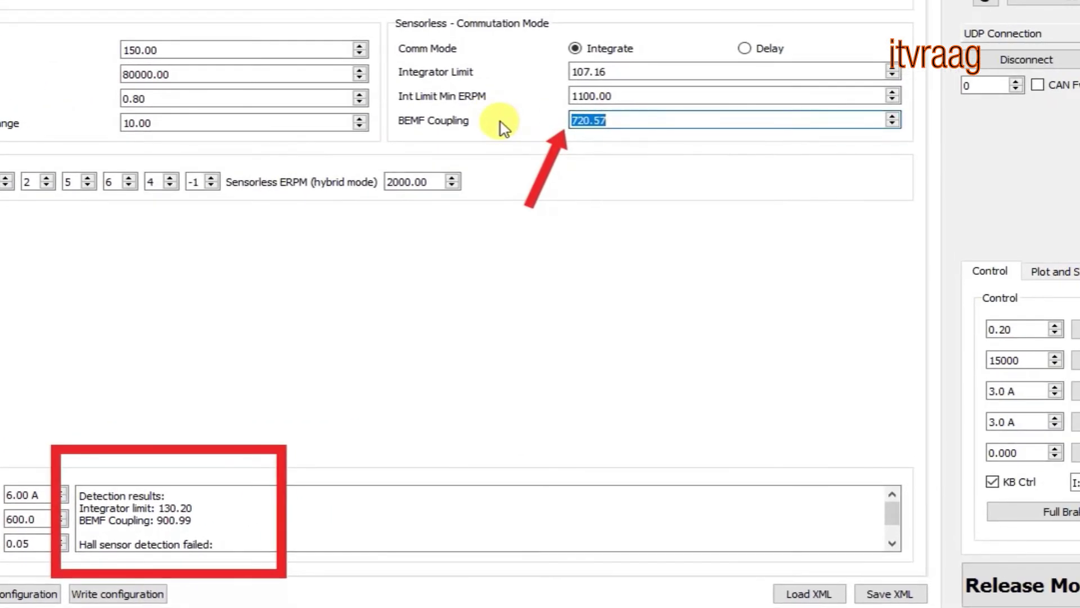
pyautogui.write('900')
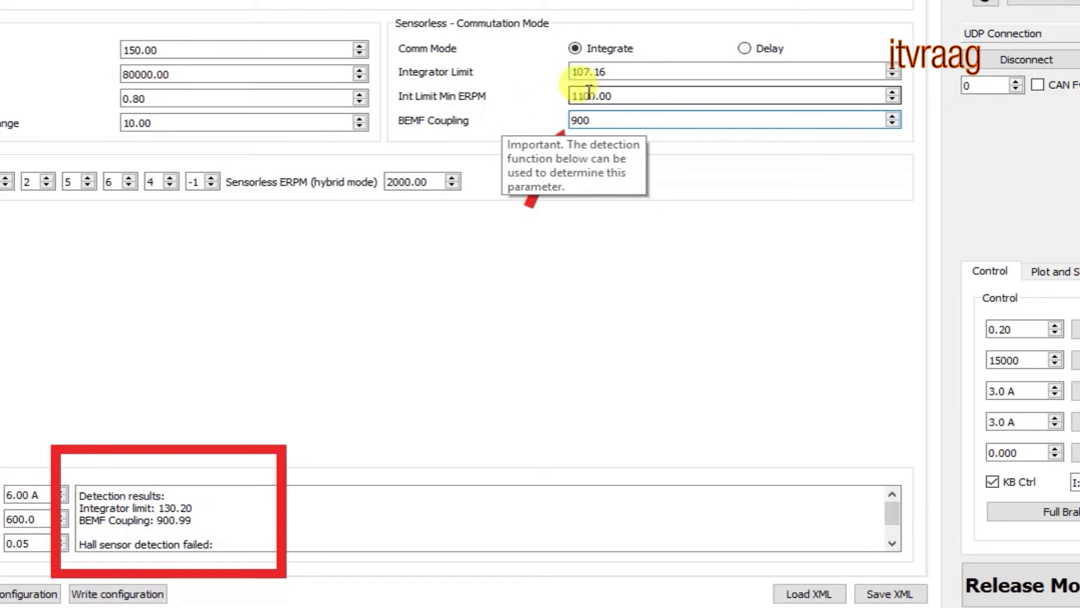
pyautogui.doubleClick(617, 72)
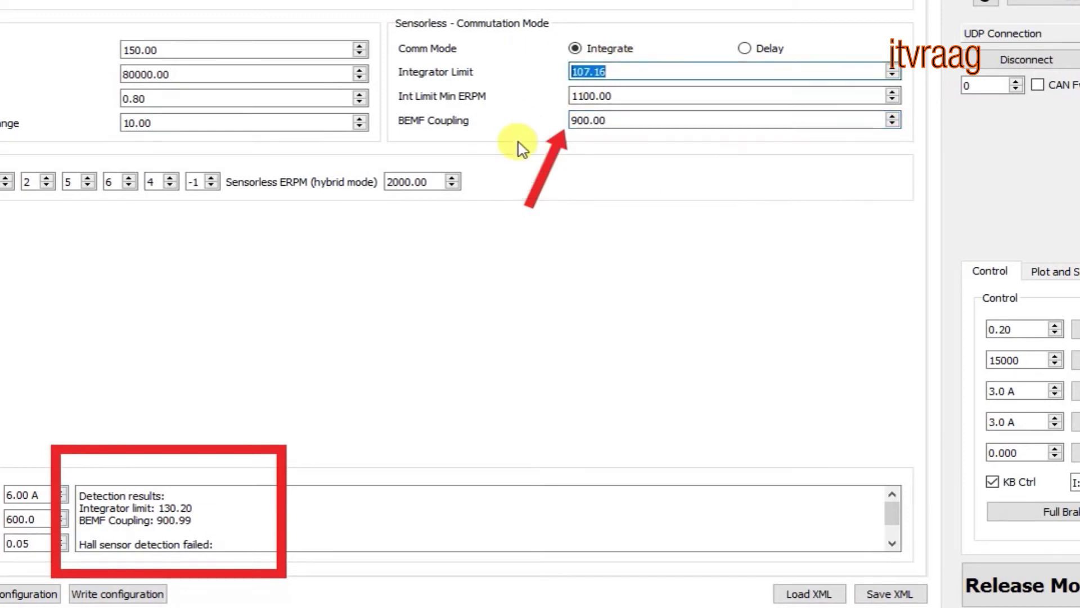
pyautogui.write('130')
pyautogui.press('Return')
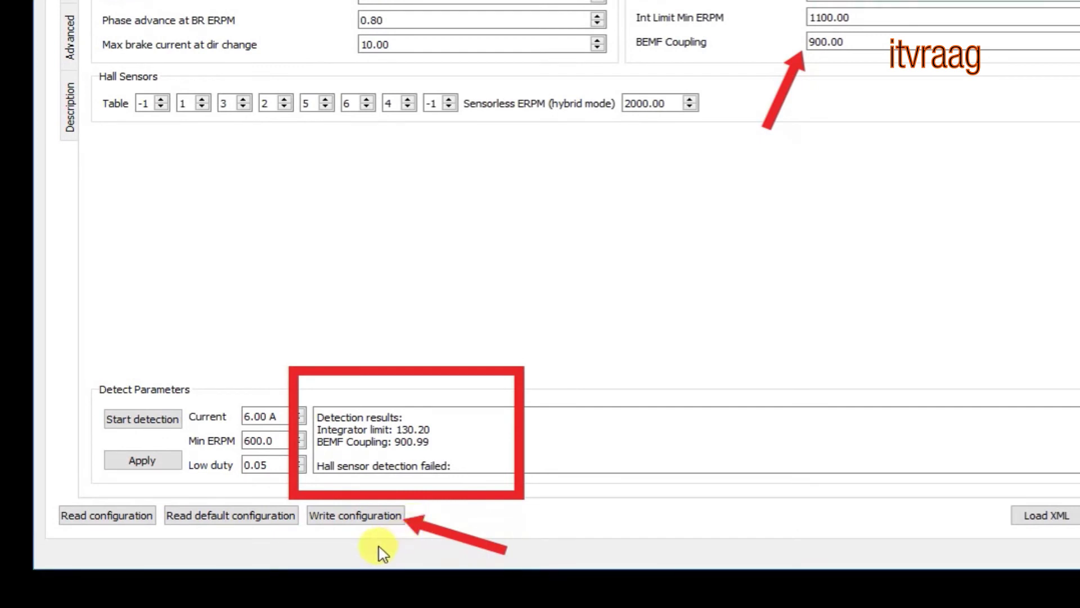
pyautogui.click(356, 517)
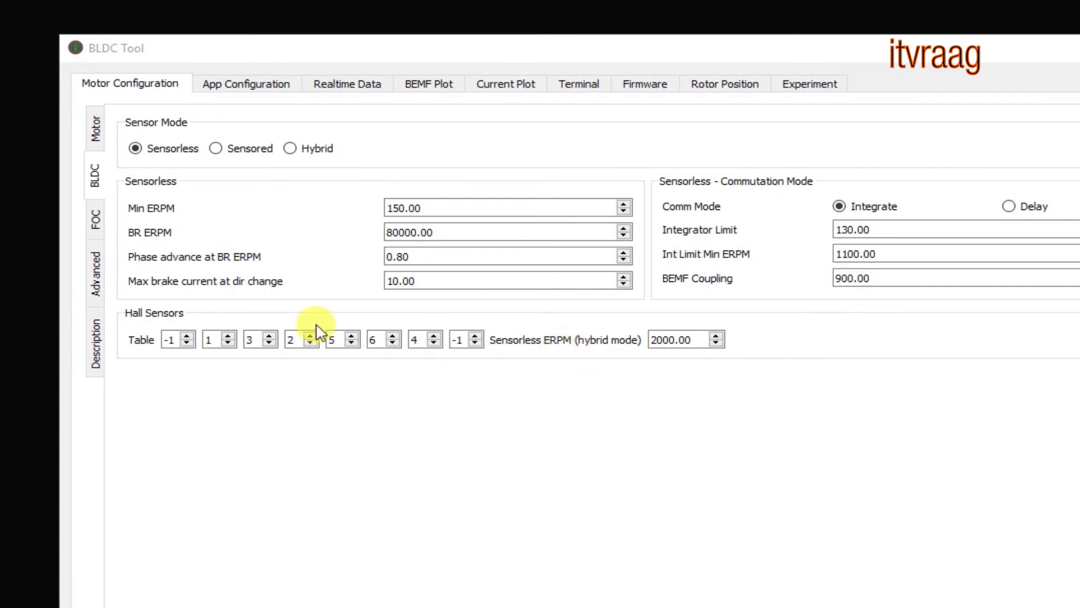
# Switch to the Advanced motor settings with PWM mode, current, speed and position control
pyautogui.click(95, 274)
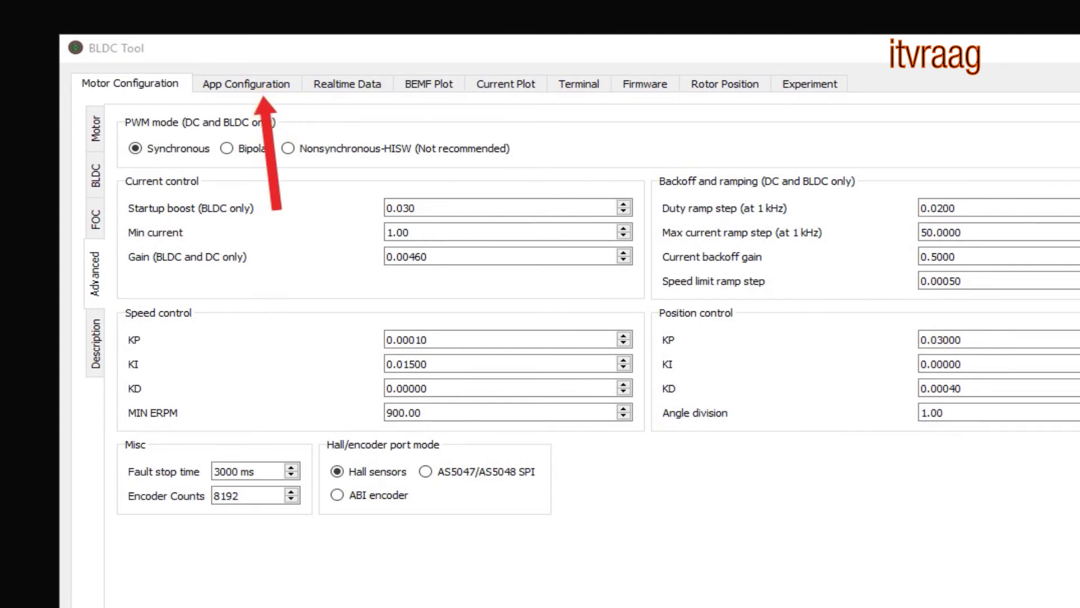
# Show the App Configuration general settings, with No app as the app to use
pyautogui.click(231, 85)
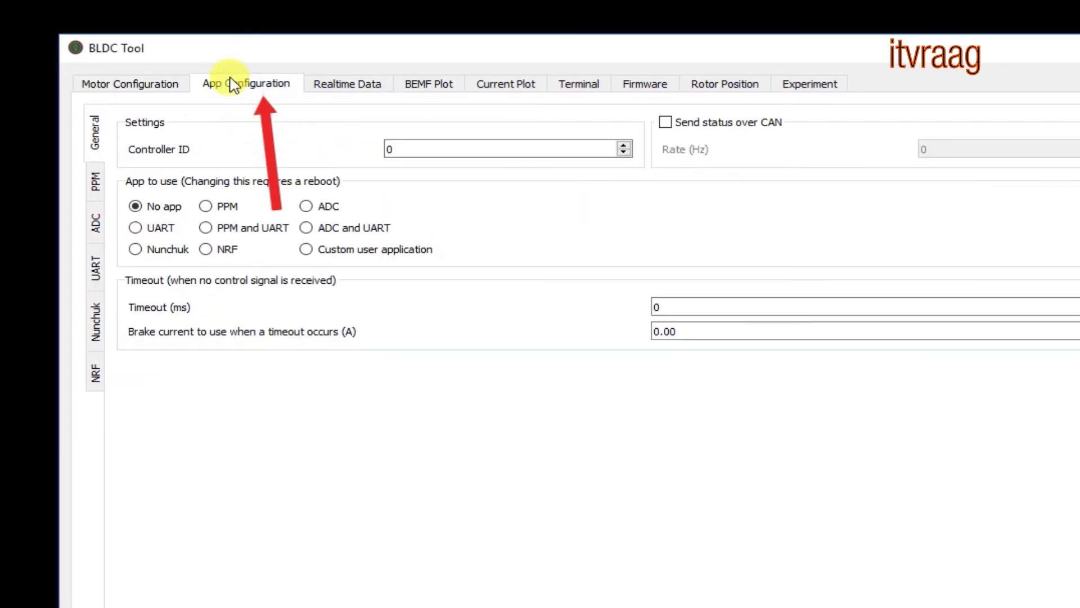